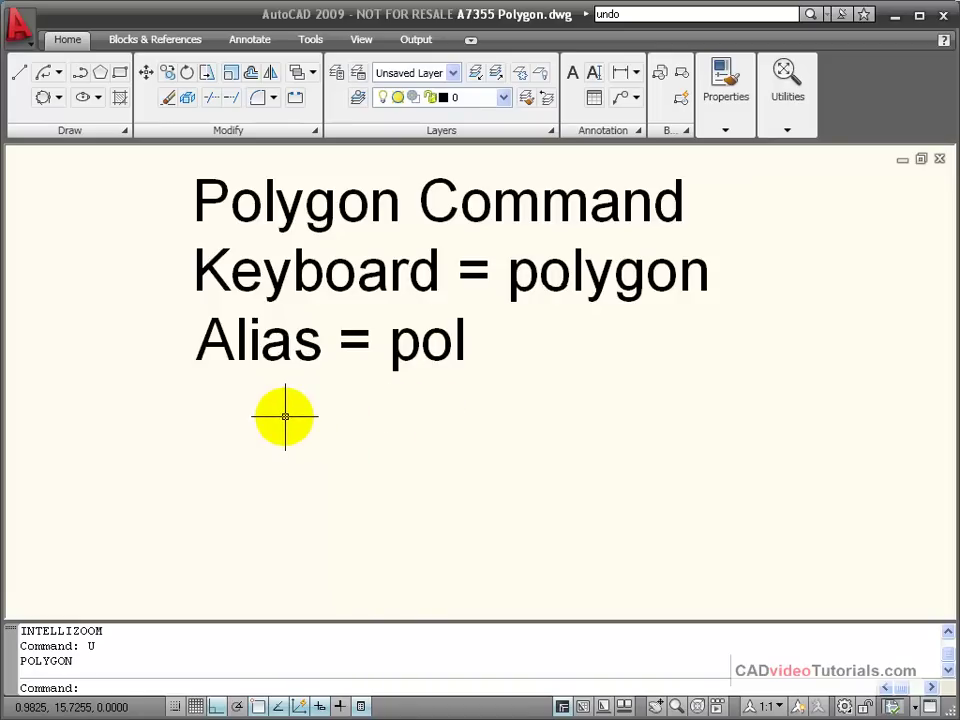
- Use POL to draw a six-sided polygon below the slide text, inscribed in a radius-2 circle
{"action": "type", "text": "POL"}
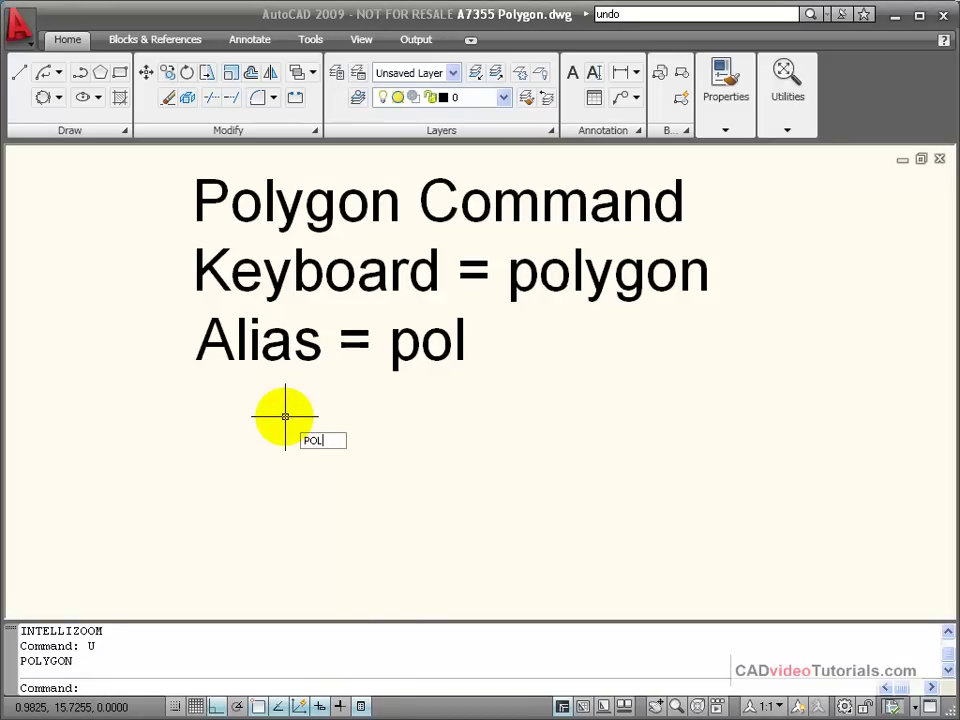
{"action": "key", "text": "Return"}
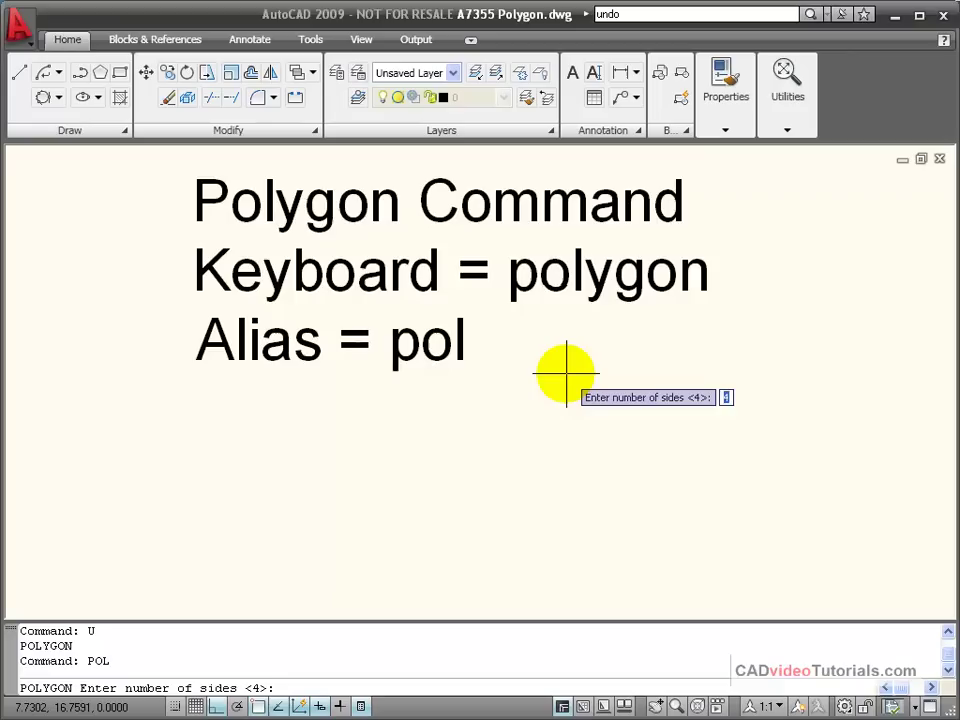
{"action": "type", "text": "6"}
{"action": "key", "text": "Return"}
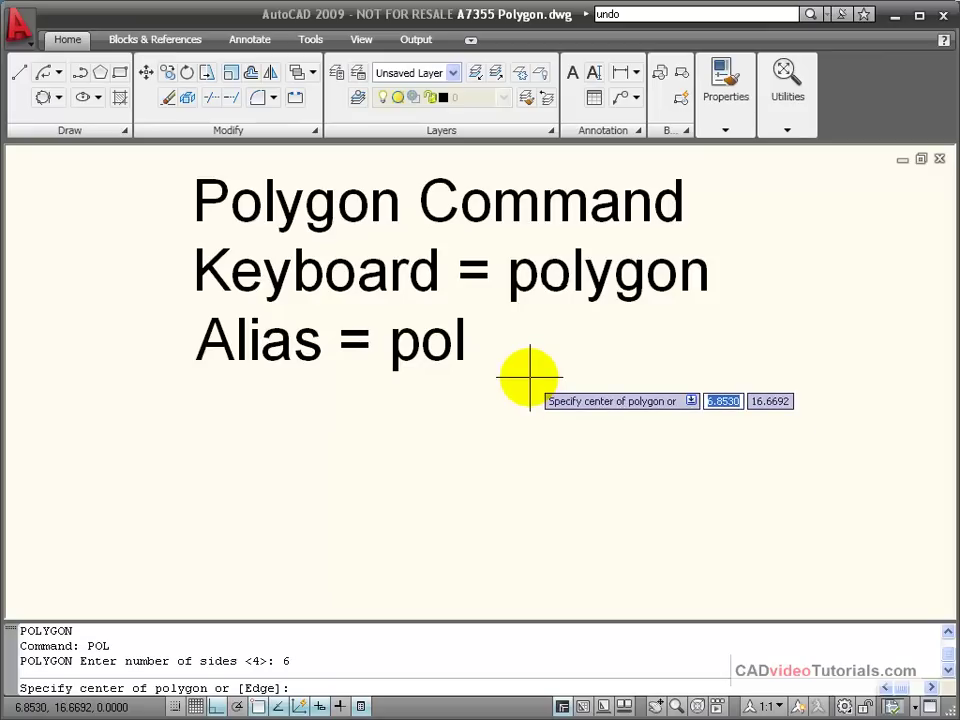
{"action": "right_click", "coordinate": [530, 380]}
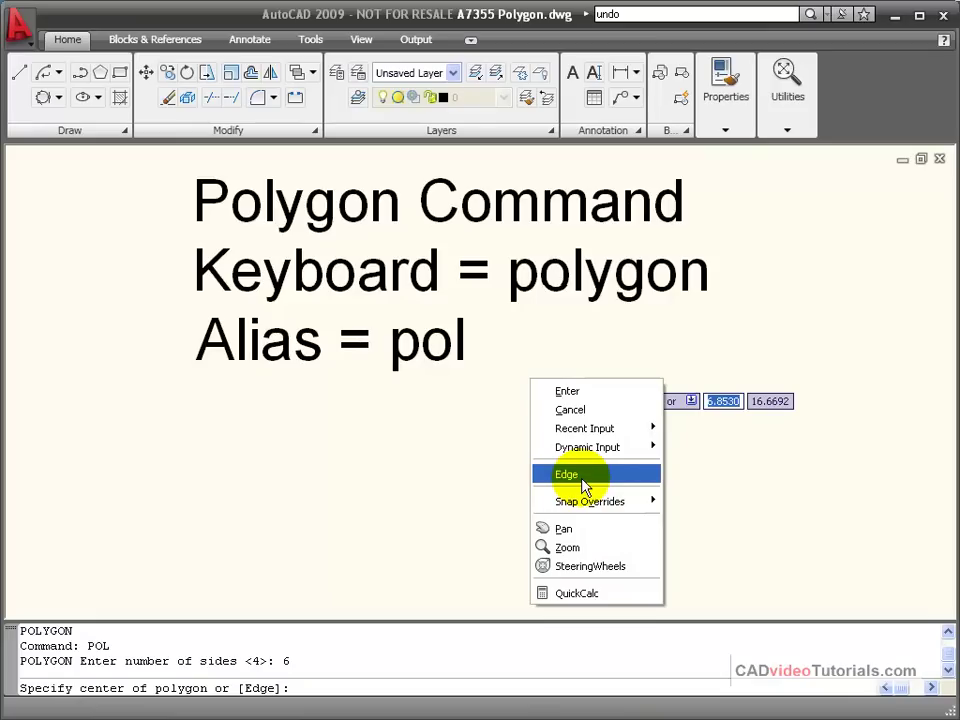
{"action": "left_click", "coordinate": [679, 384]}
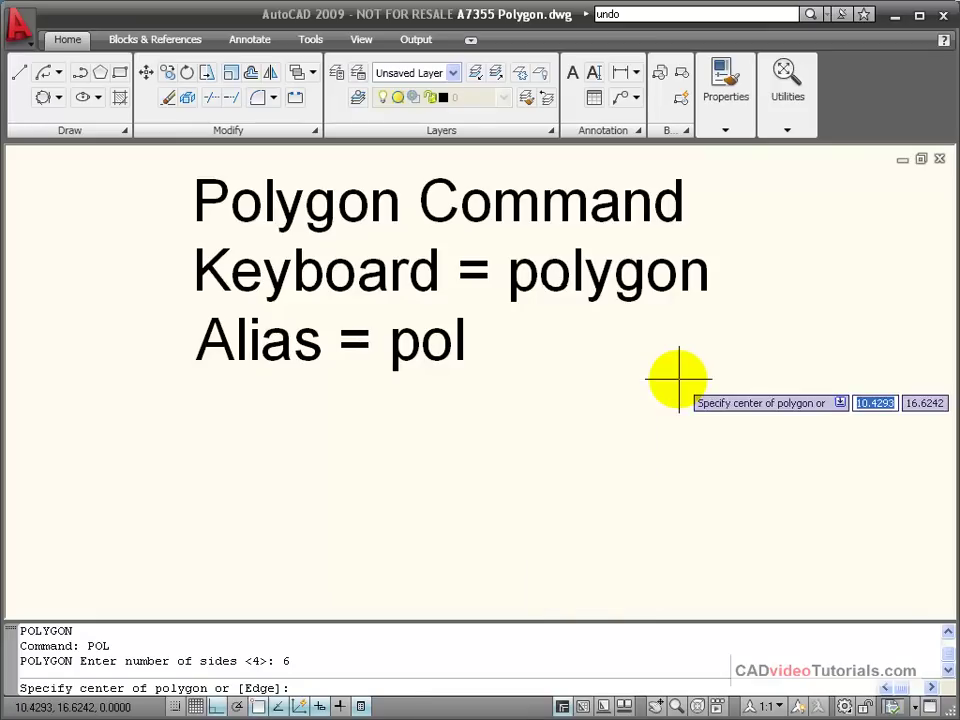
{"action": "left_click", "coordinate": [509, 497]}
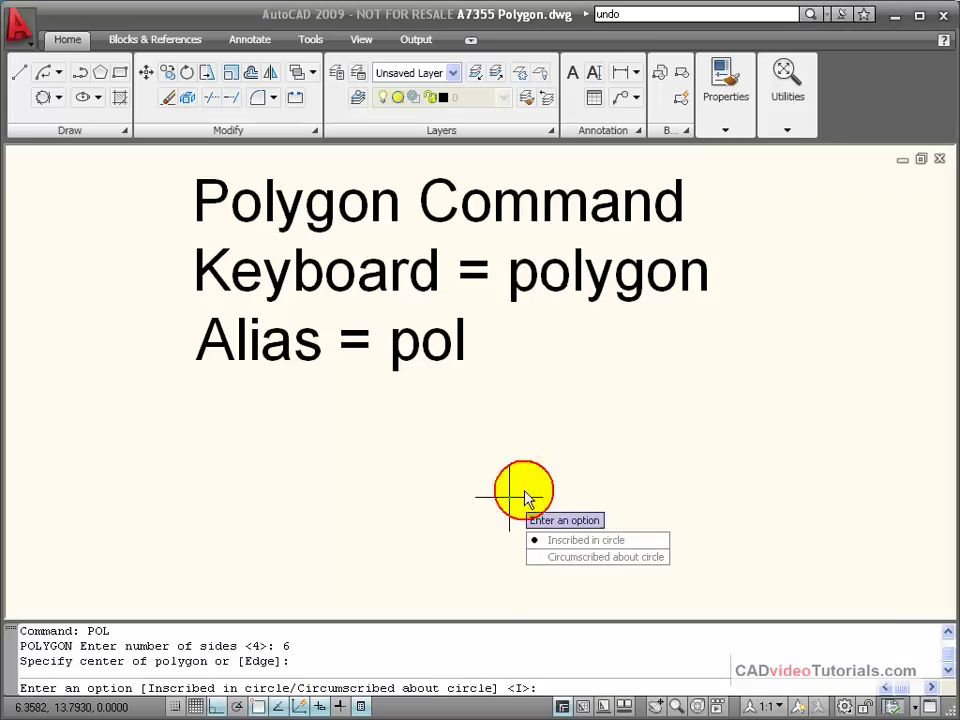
{"action": "left_click", "coordinate": [614, 542]}
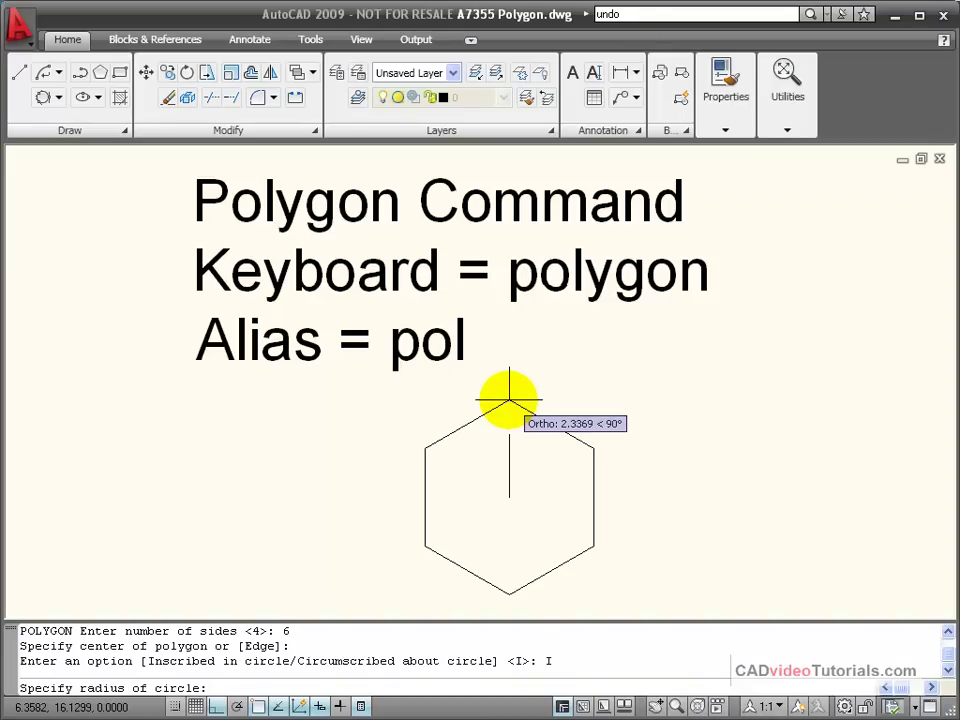
{"action": "type", "text": "2"}
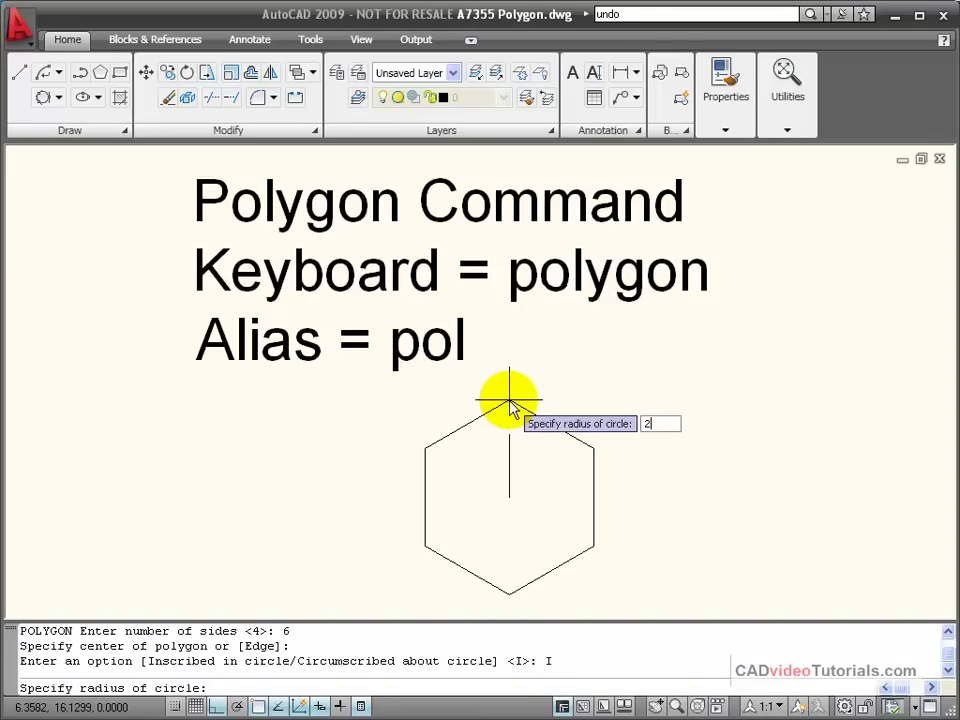
{"action": "key", "text": "Return"}
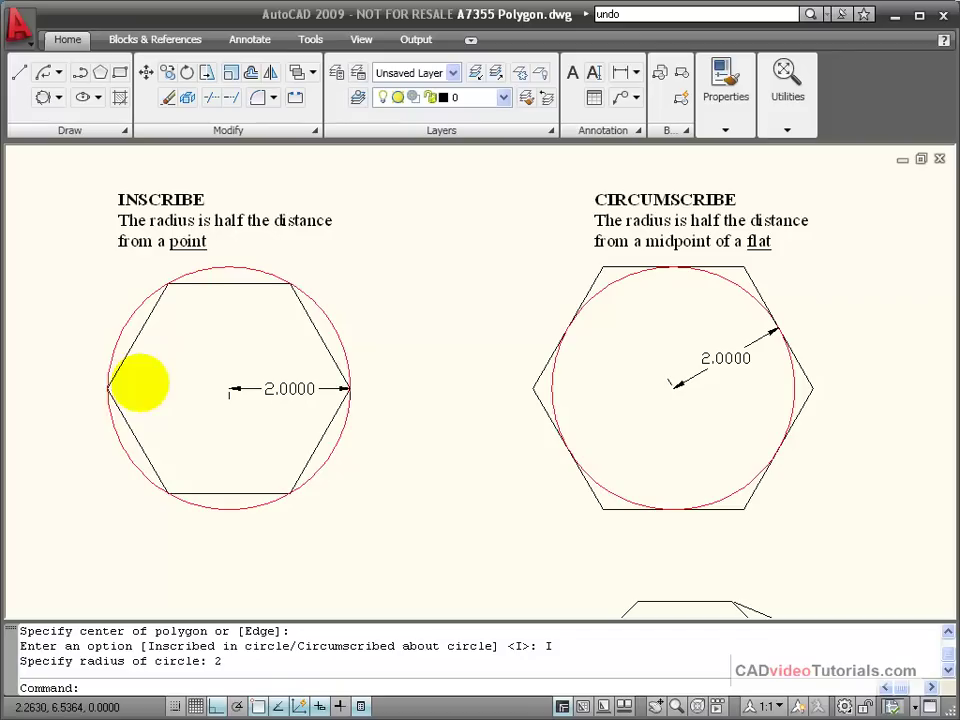
- Select the inscribed hexagon in the inscribed-versus-circumscribed comparison
{"action": "left_click", "coordinate": [107, 386]}
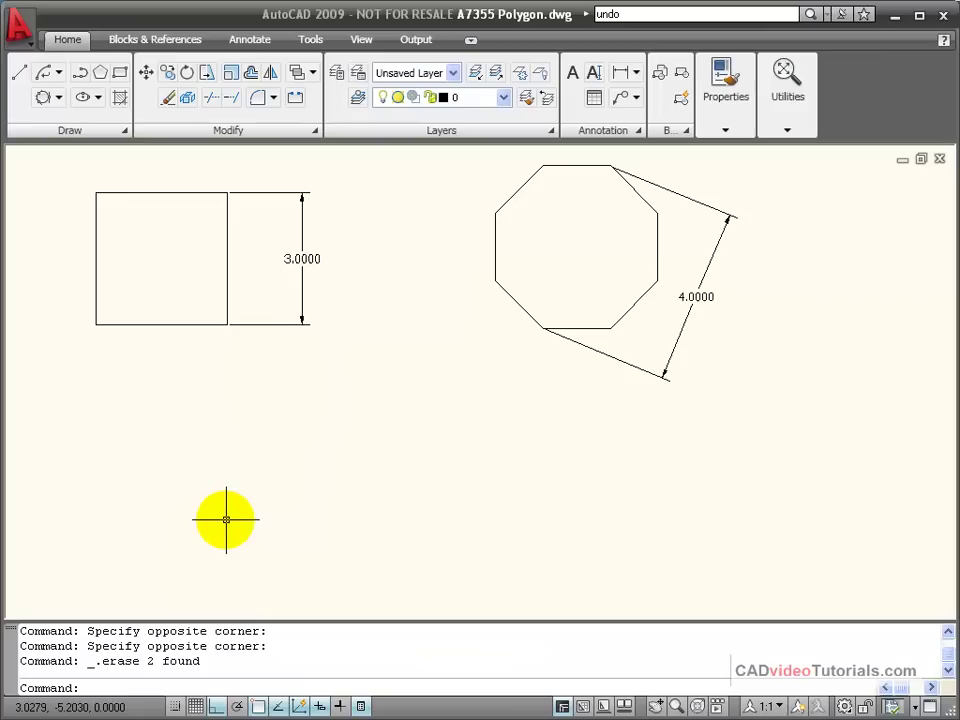
- Draw a 4-sided polygon circumscribed about a radius-1.5 circle below the 3.0000 example square
{"action": "left_click", "coordinate": [281, 456]}
{"action": "key", "text": "Escape"}
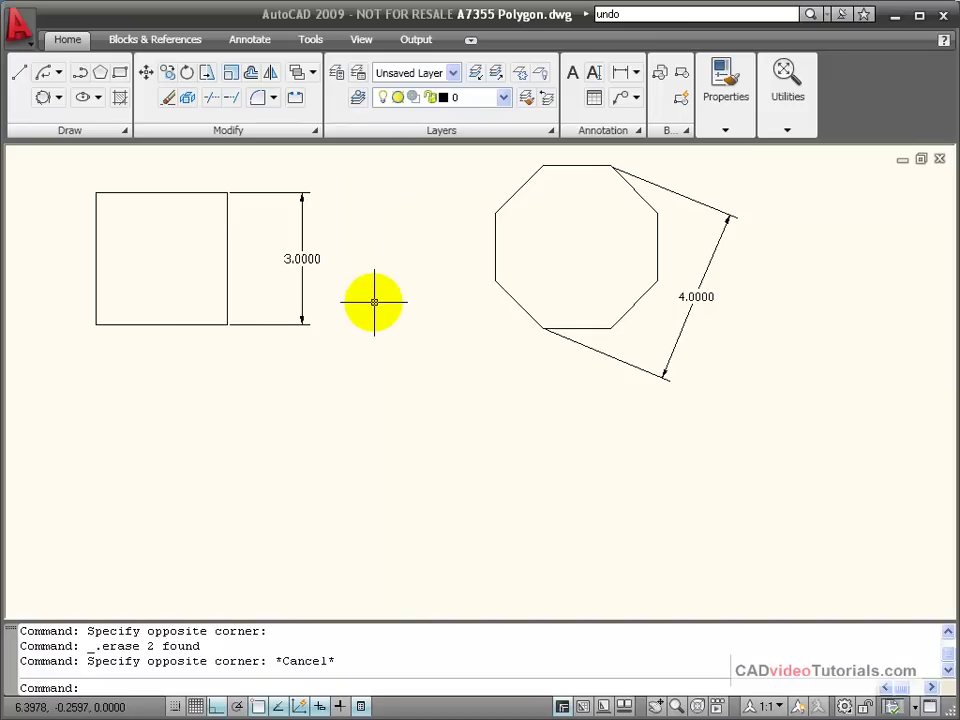
{"action": "left_click", "coordinate": [99, 72]}
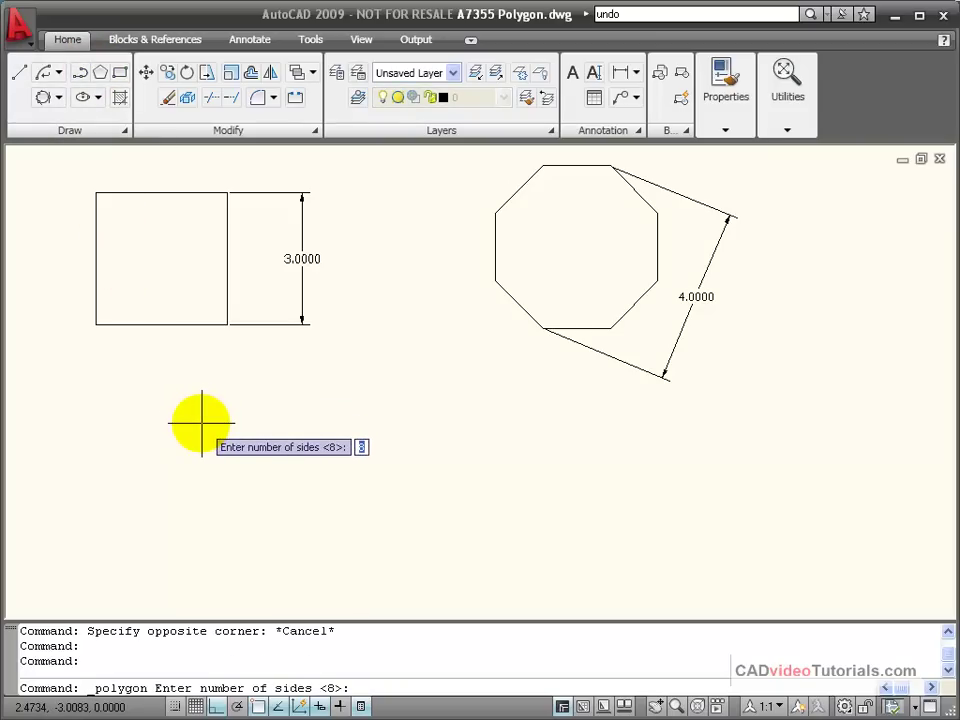
{"action": "type", "text": "4"}
{"action": "key", "text": "Return"}
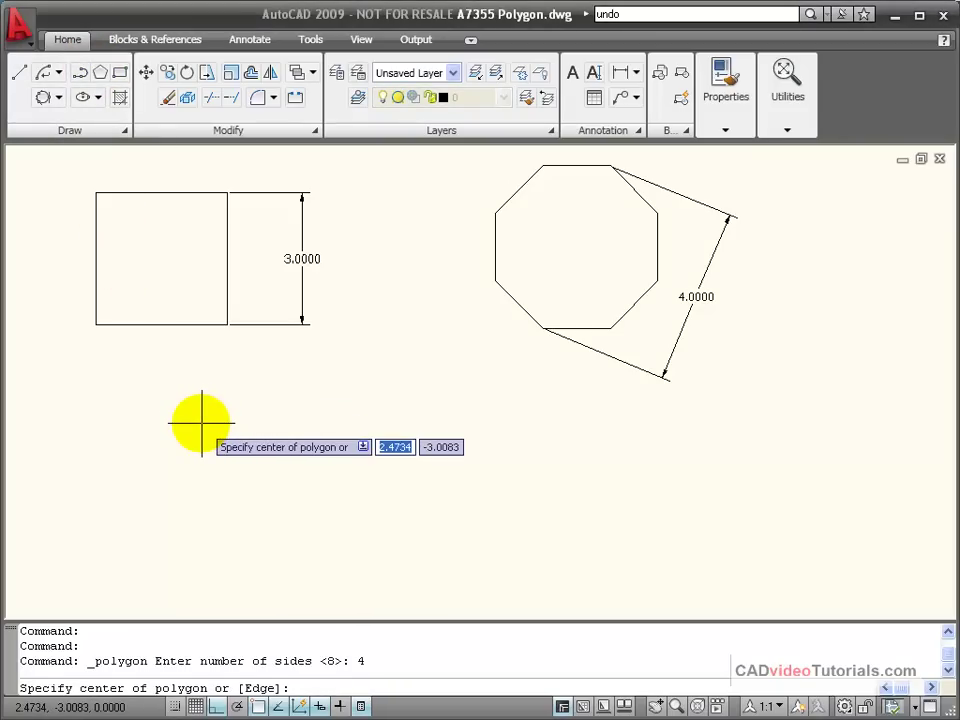
{"action": "left_click", "coordinate": [194, 464]}
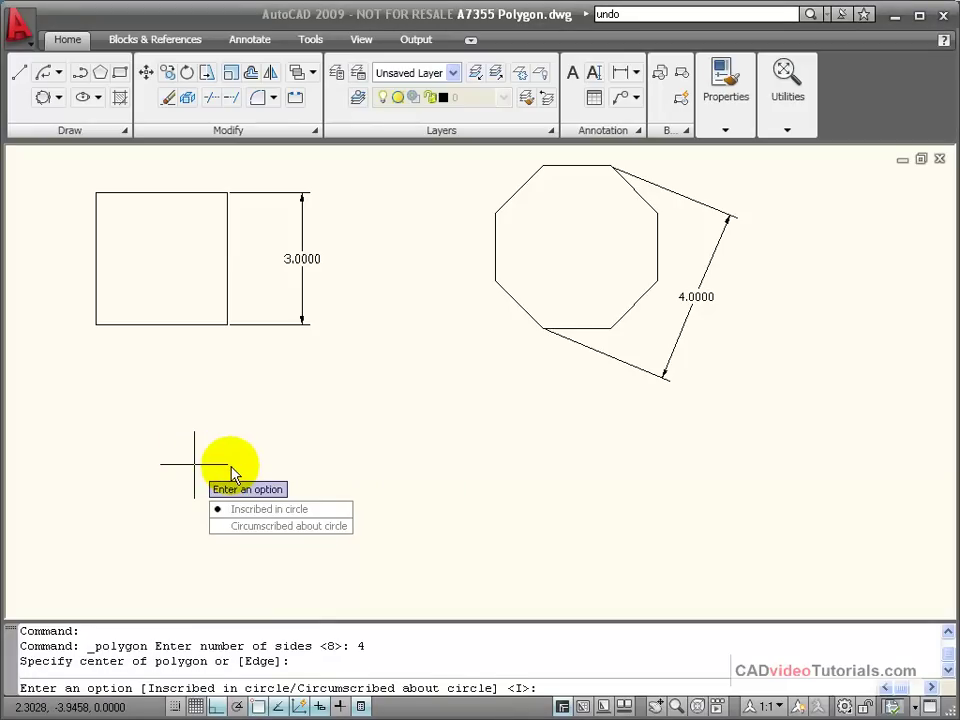
{"action": "left_click", "coordinate": [228, 526]}
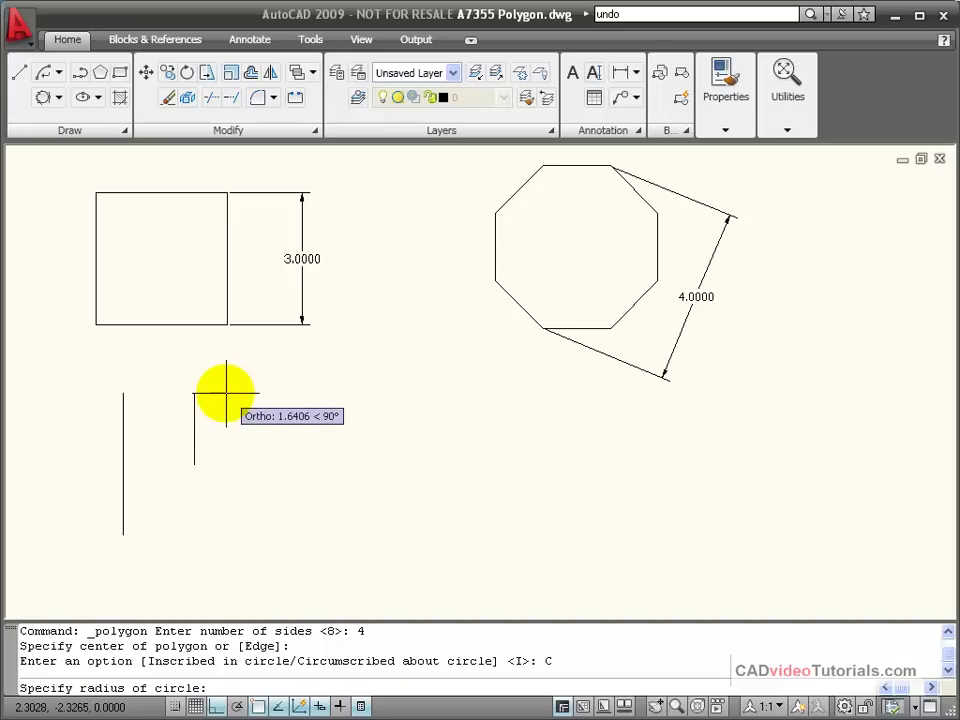
{"action": "type", "text": "1.5"}
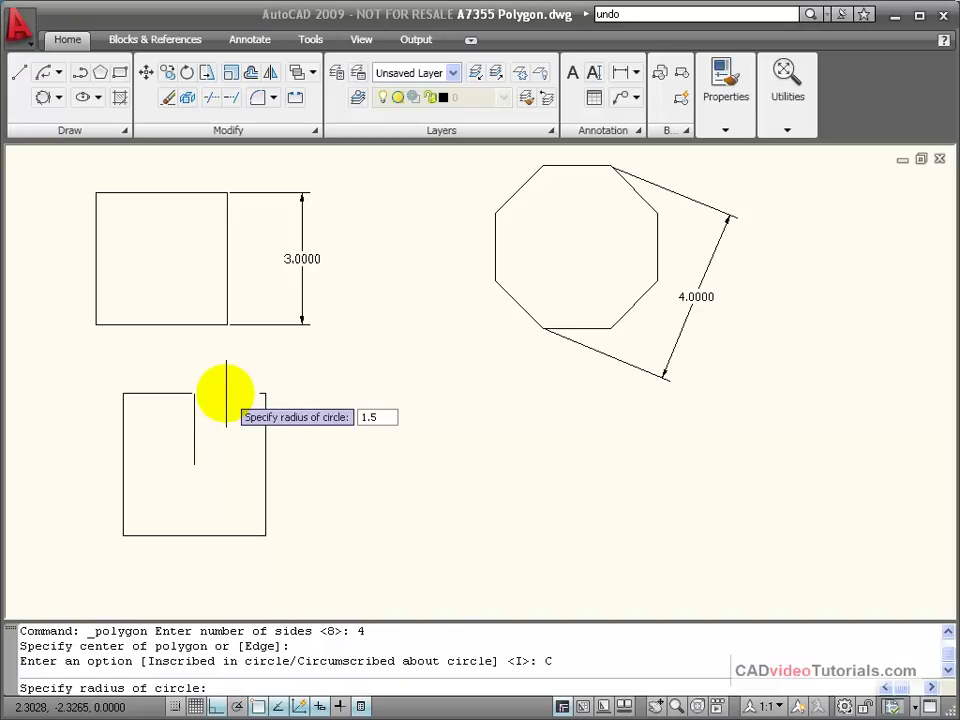
{"action": "key", "text": "Return"}
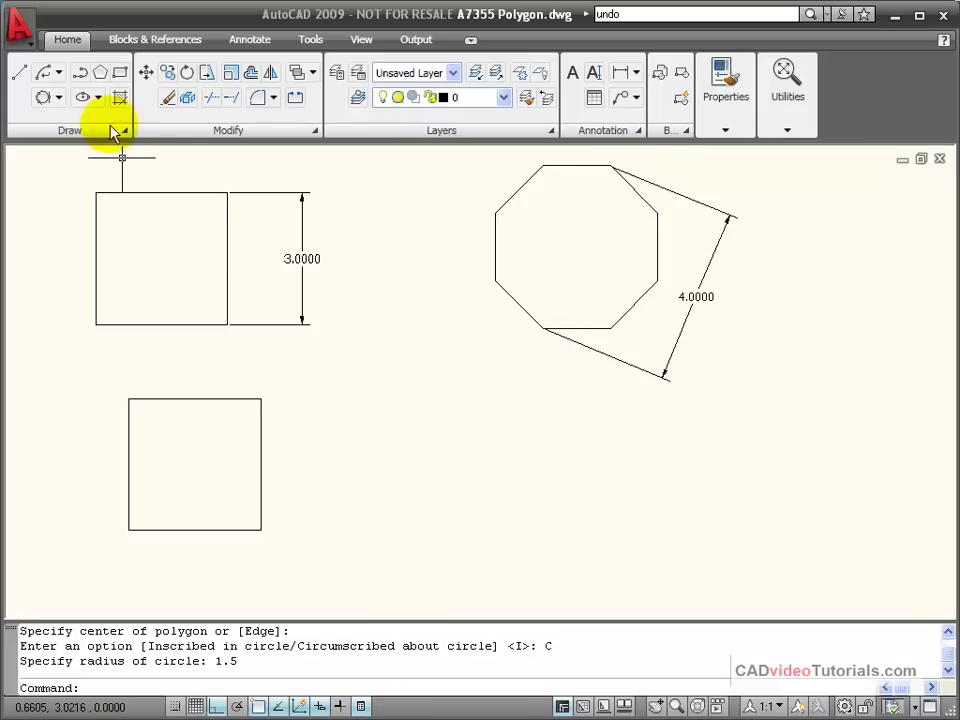
- Draw an 8-sided polygon inscribed in a radius-2 circle below the 4.0000 example octagon
{"action": "left_click", "coordinate": [100, 72]}
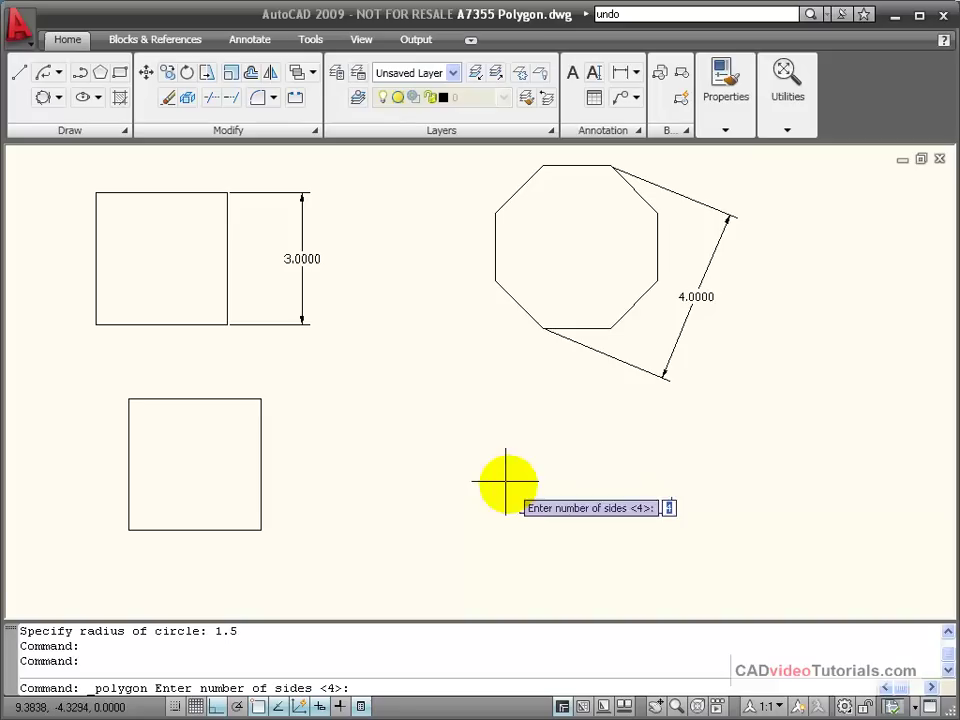
{"action": "type", "text": "8"}
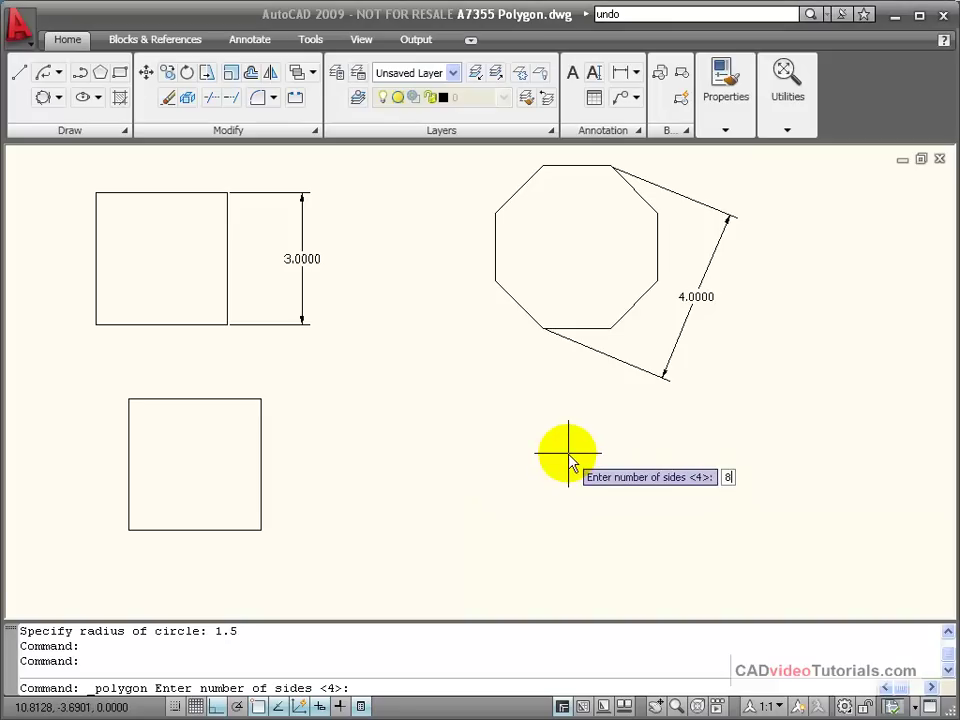
{"action": "key", "text": "Return"}
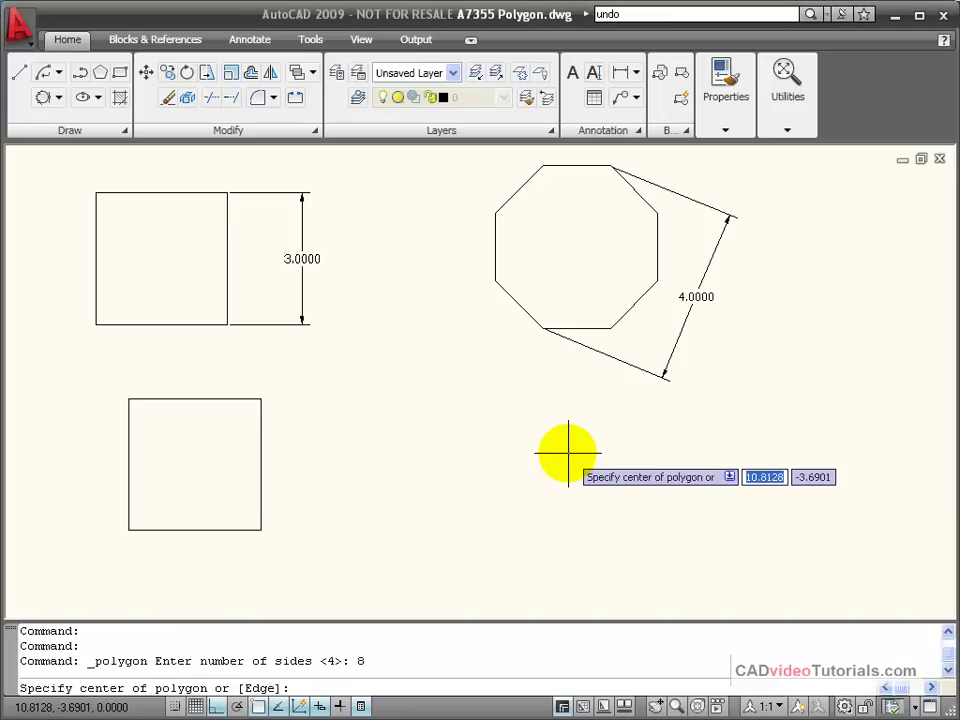
{"action": "left_click", "coordinate": [497, 447]}
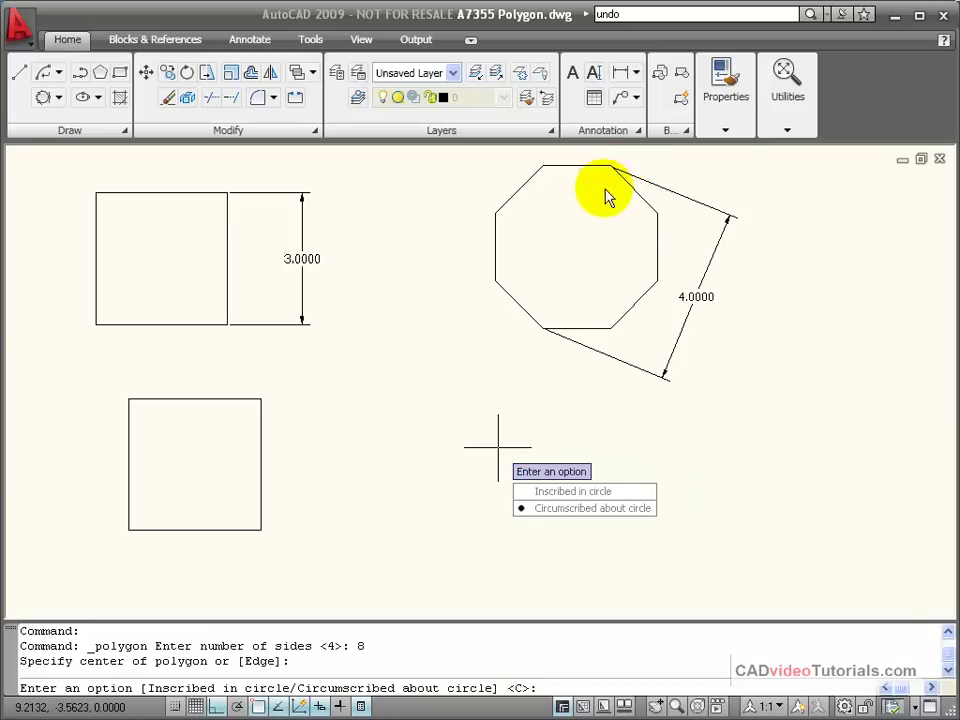
{"action": "left_click", "coordinate": [527, 498]}
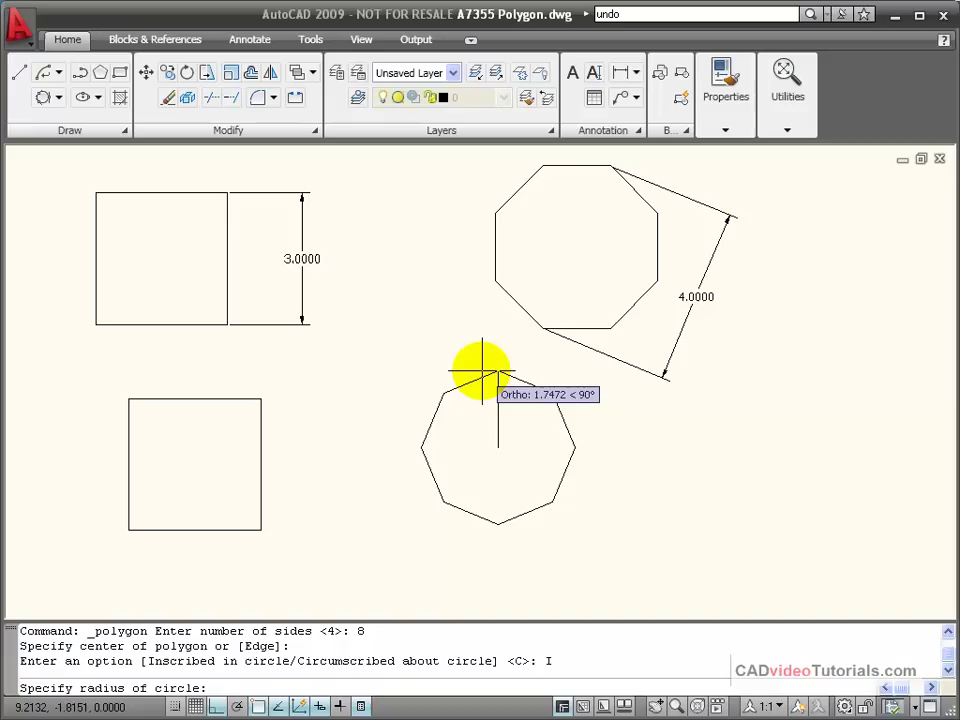
{"action": "type", "text": "4"}
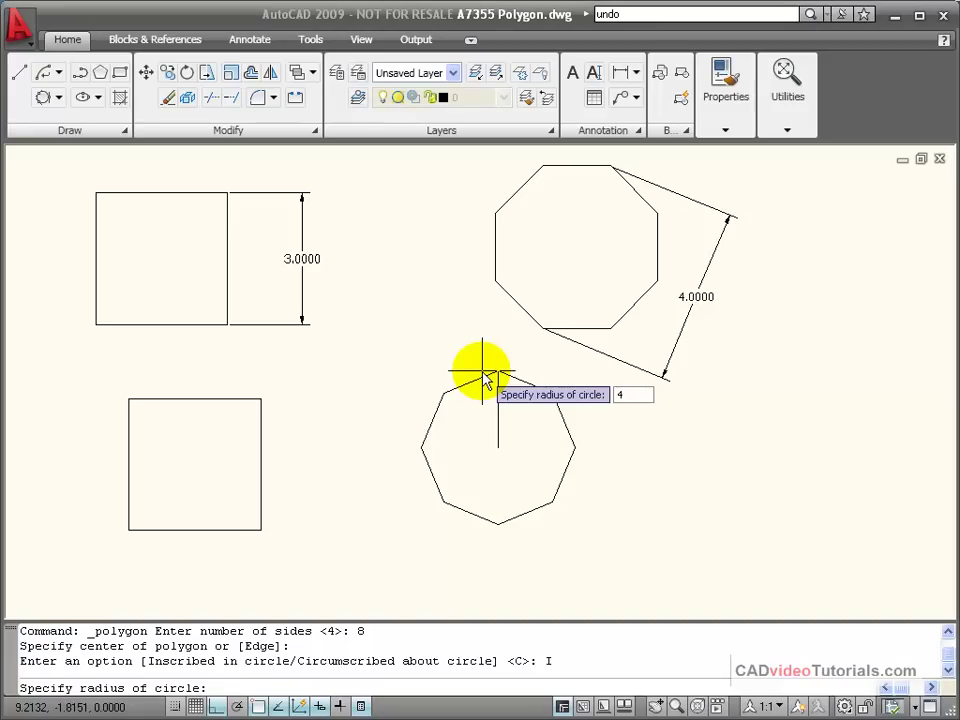
{"action": "type", "text": "2"}
{"action": "key", "text": "Return"}
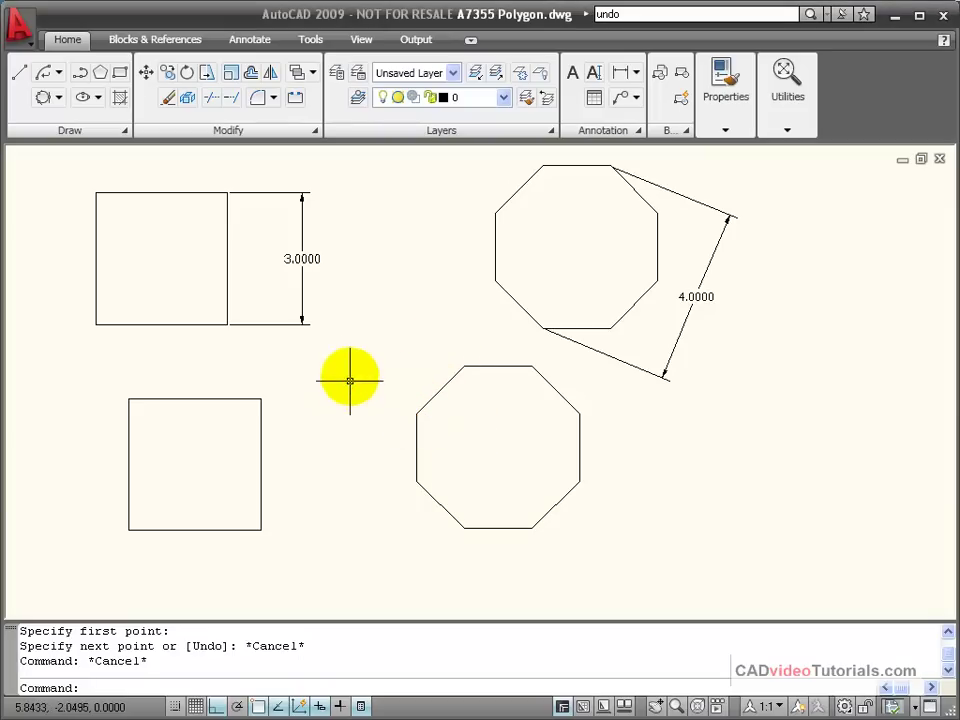
{"action": "left_click", "coordinate": [490, 368]}
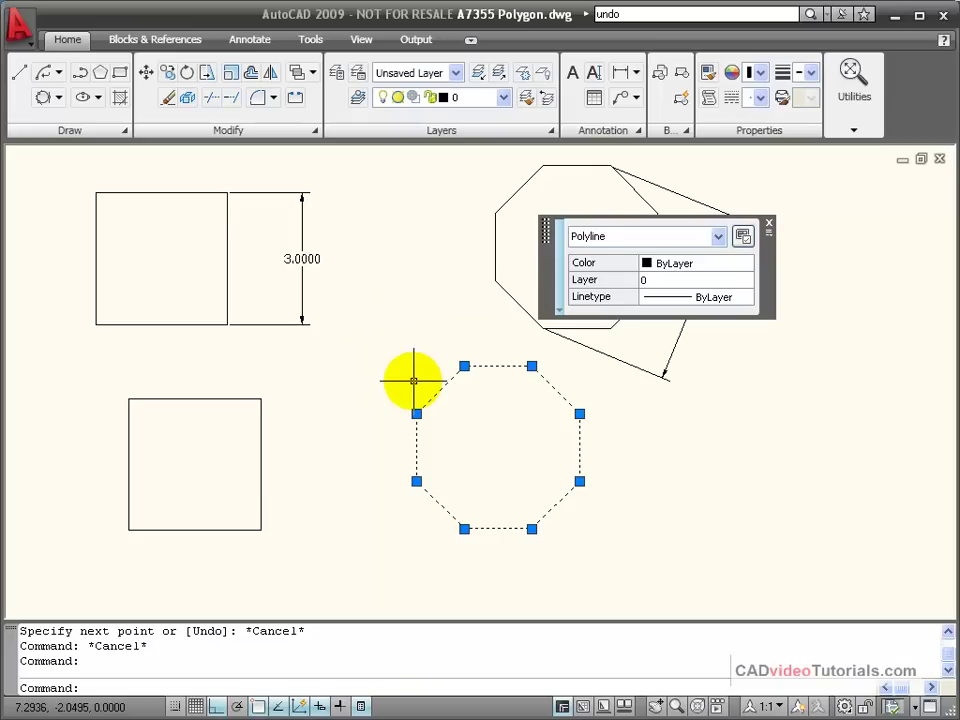
{"action": "key", "text": "Escape"}
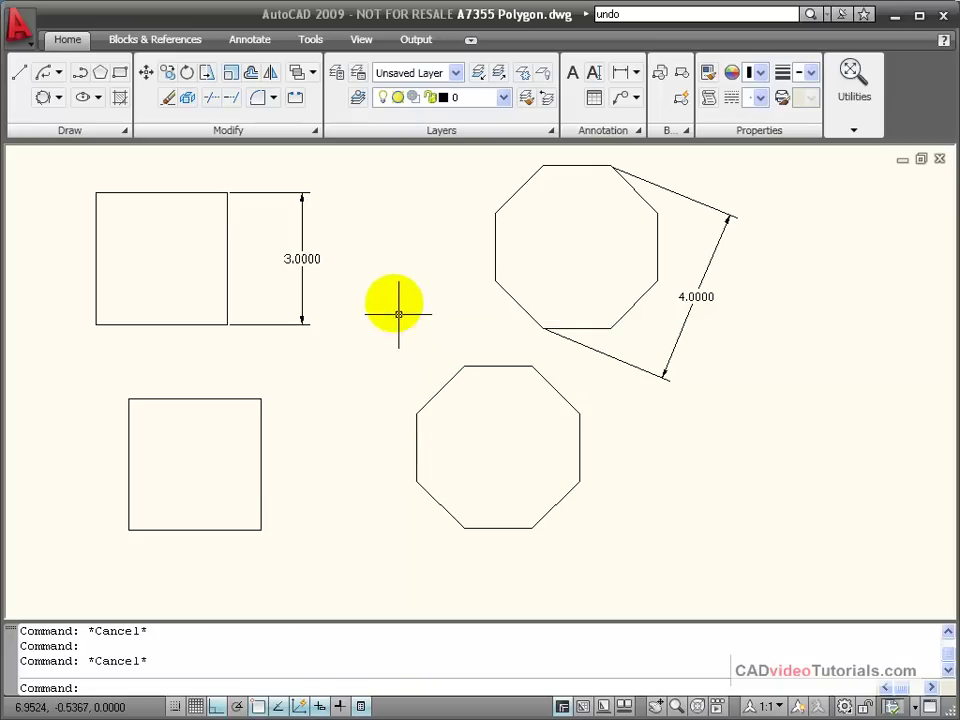
- Explode the lower octagon, then select one edge to confirm it is a separate line
{"action": "left_click", "coordinate": [188, 98]}
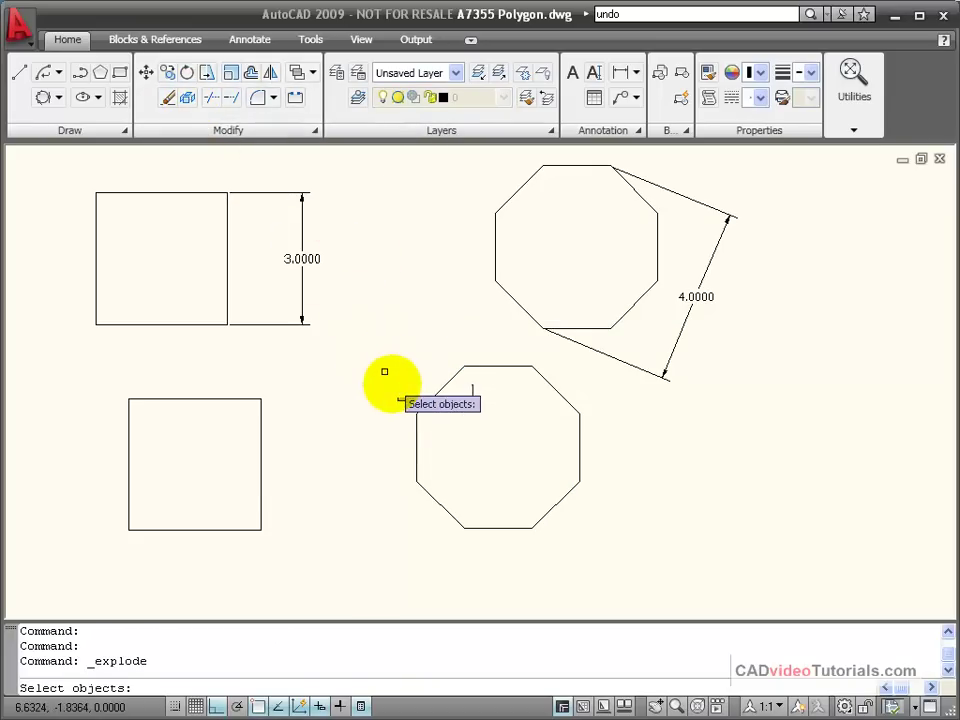
{"action": "left_click", "coordinate": [434, 386]}
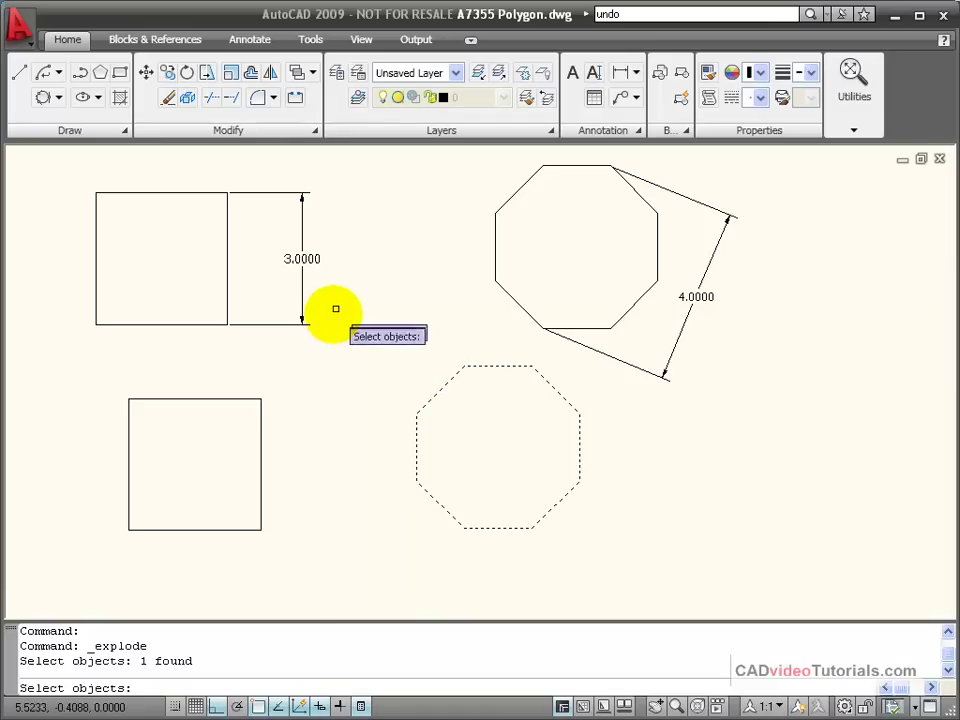
{"action": "key", "text": "Return"}
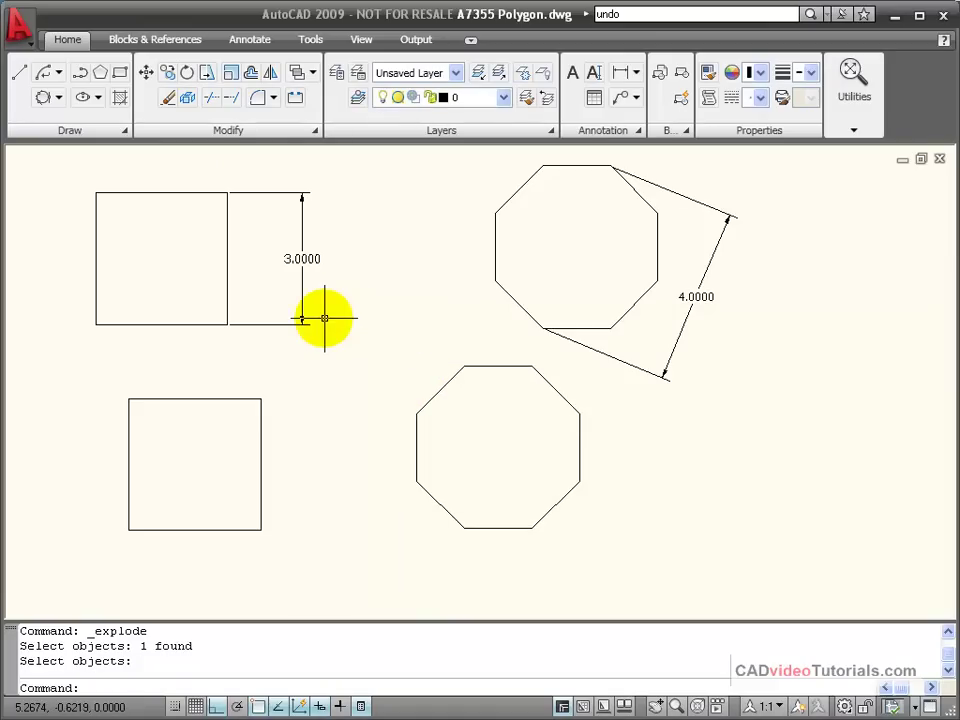
{"action": "left_click", "coordinate": [440, 386]}
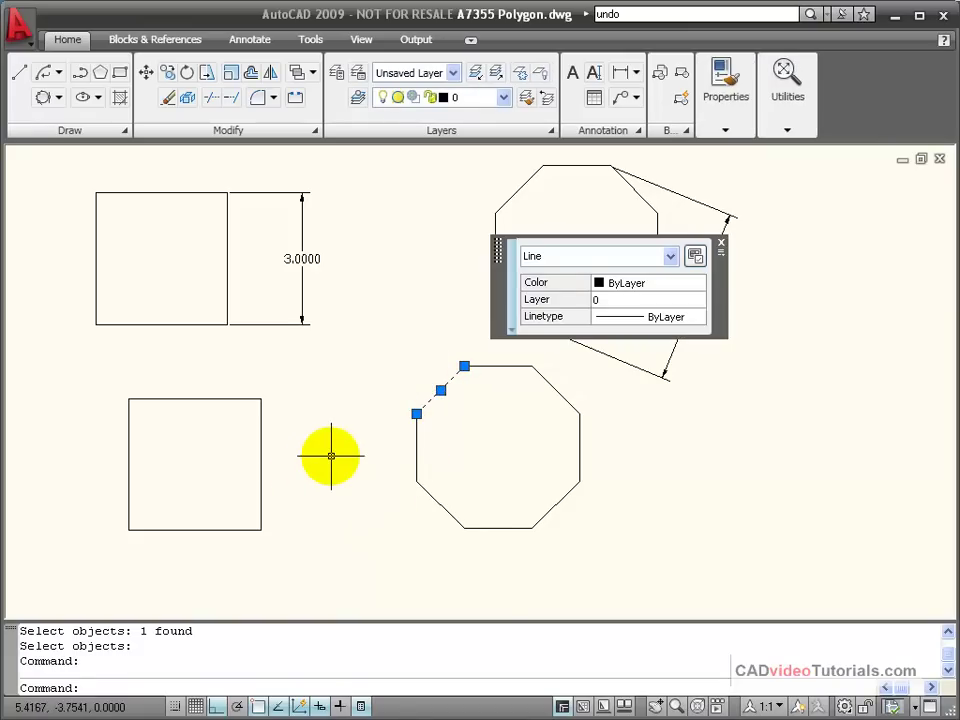